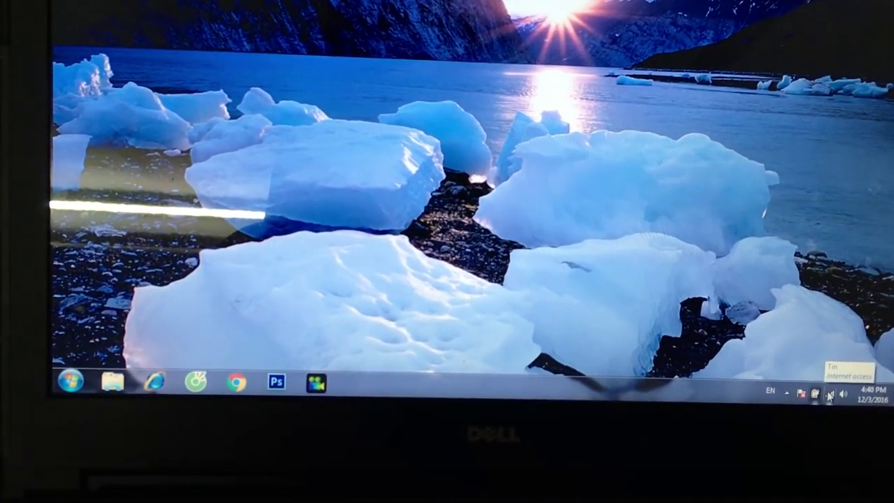
# Step: Show the Windows wireless network list and expand the unsecured Tenda_19FCB0 network
pyautogui.click(829, 395)
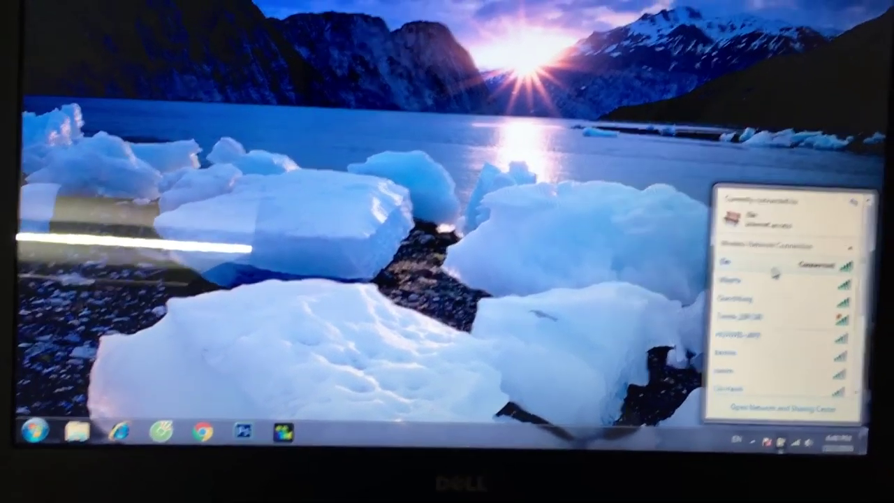
pyautogui.moveTo(778, 260)
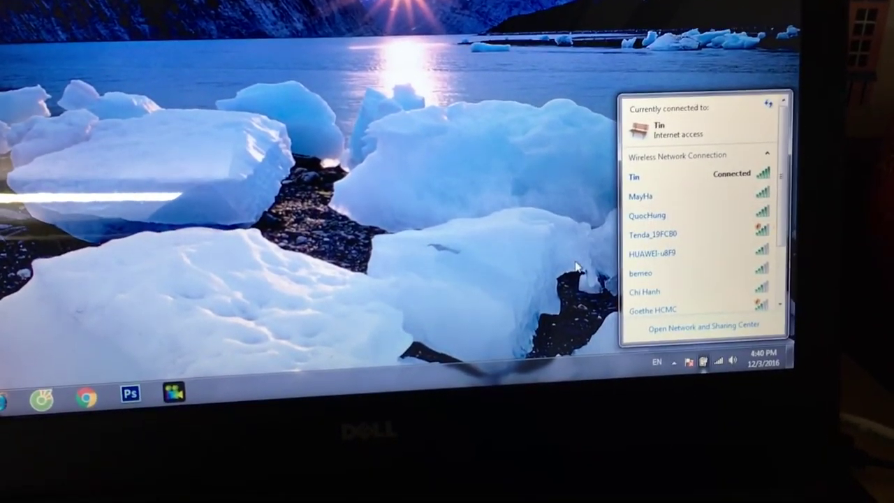
pyautogui.click(577, 266)
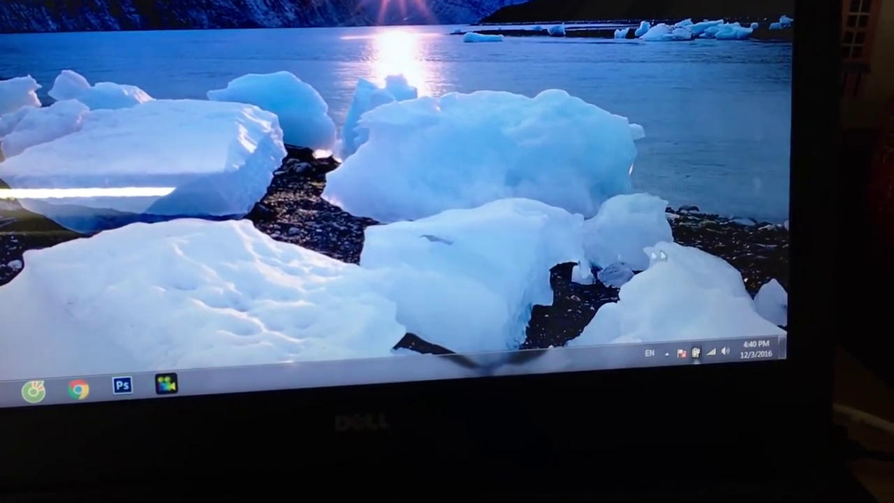
pyautogui.click(703, 361)
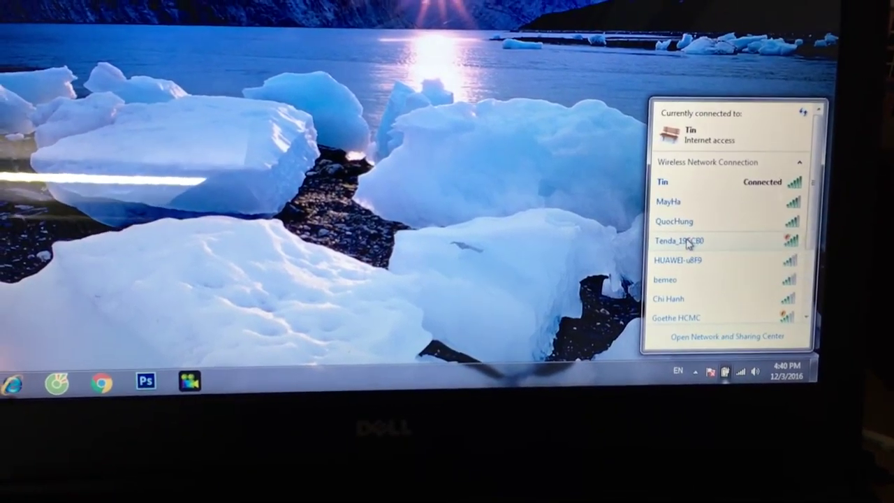
pyautogui.moveTo(664, 228)
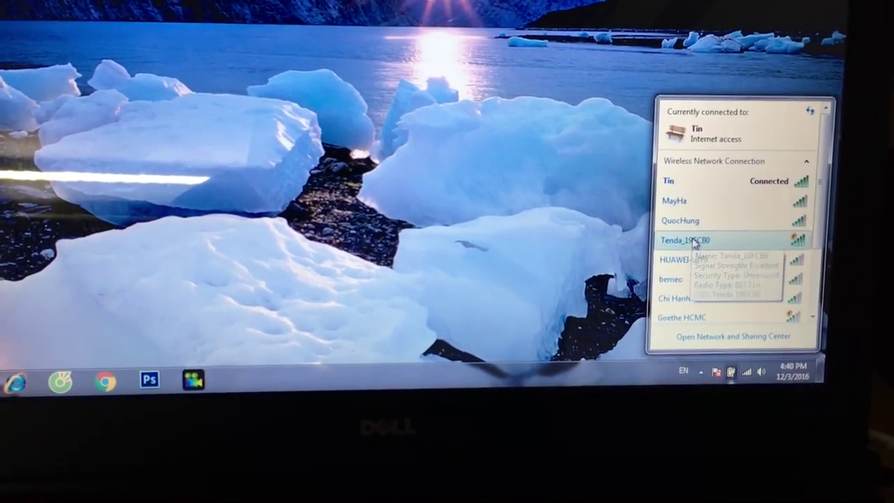
pyautogui.click(688, 243)
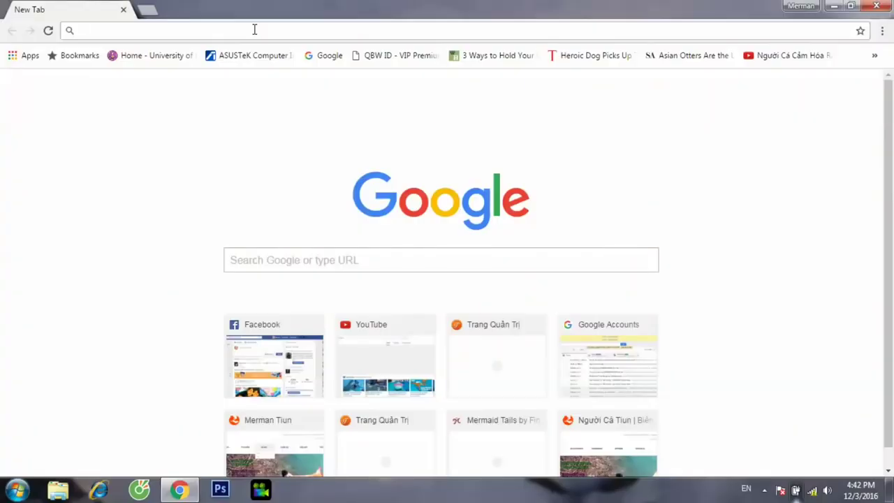
# Step: Log in to the router admin at 192.168.0.1 with its password and open the Advanced page
pyautogui.write('192')
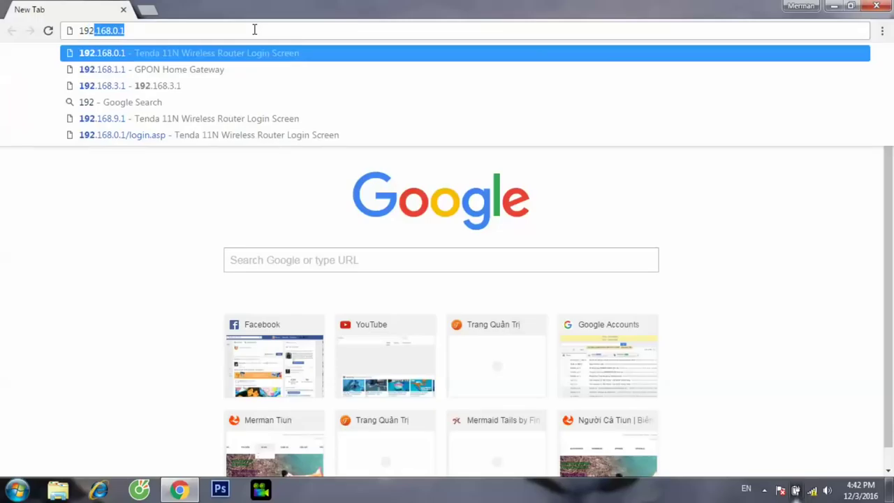
pyautogui.write('.168.0.1')
pyautogui.press('Return')
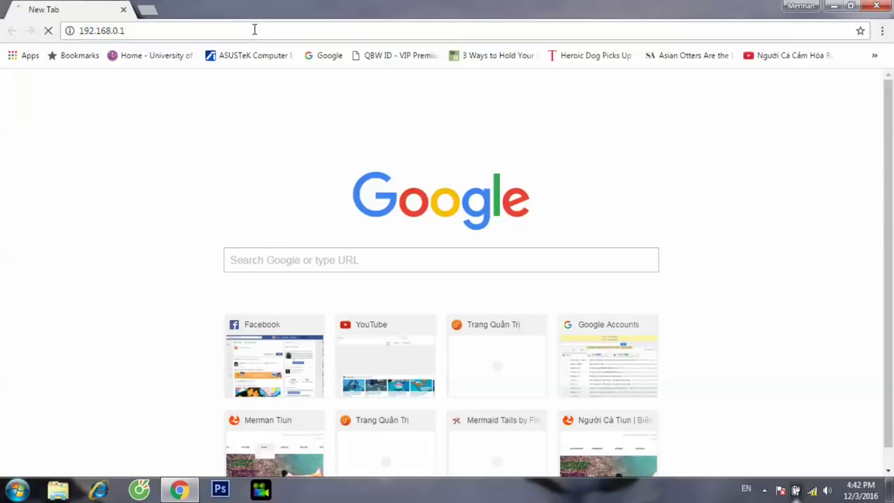
pyautogui.click(499, 245)
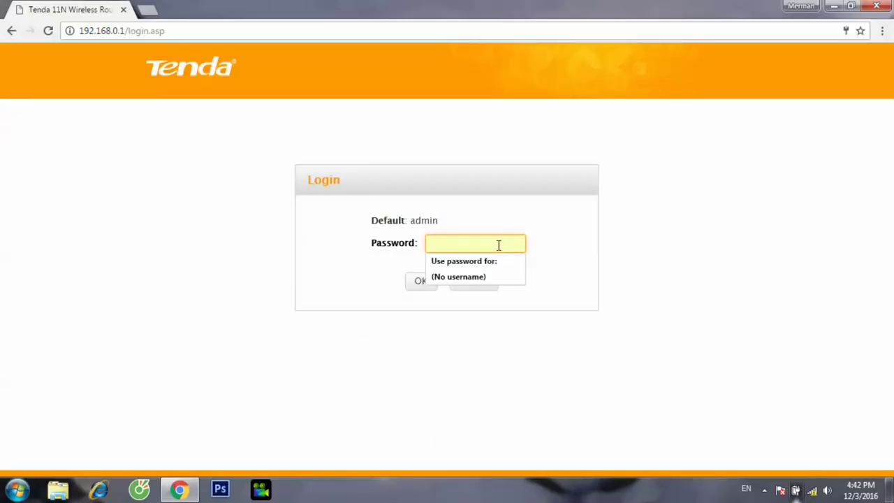
pyautogui.write('a')
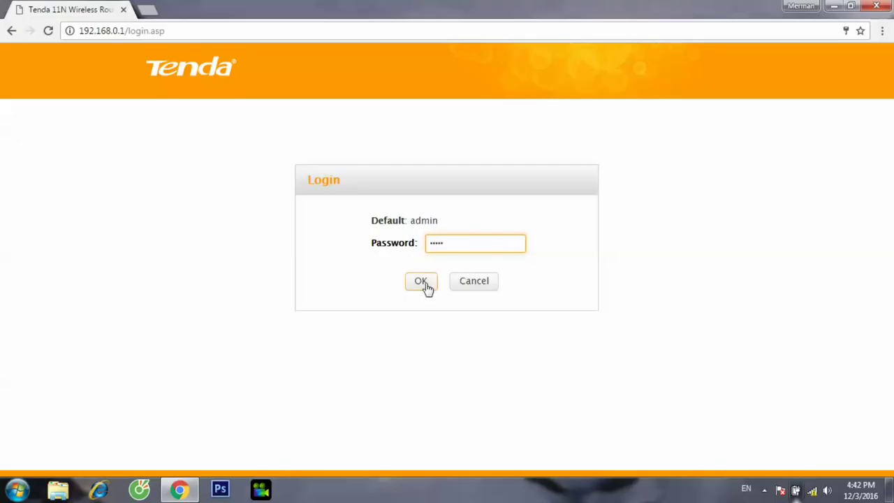
pyautogui.click(423, 285)
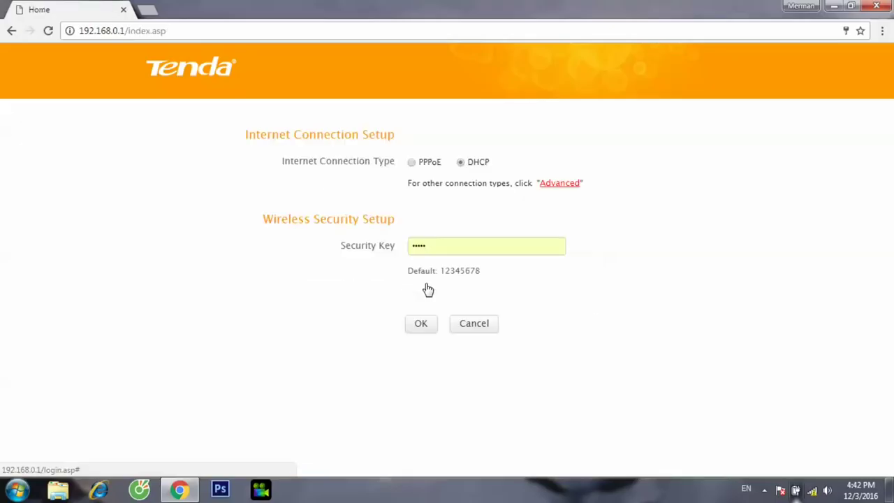
pyautogui.click(559, 184)
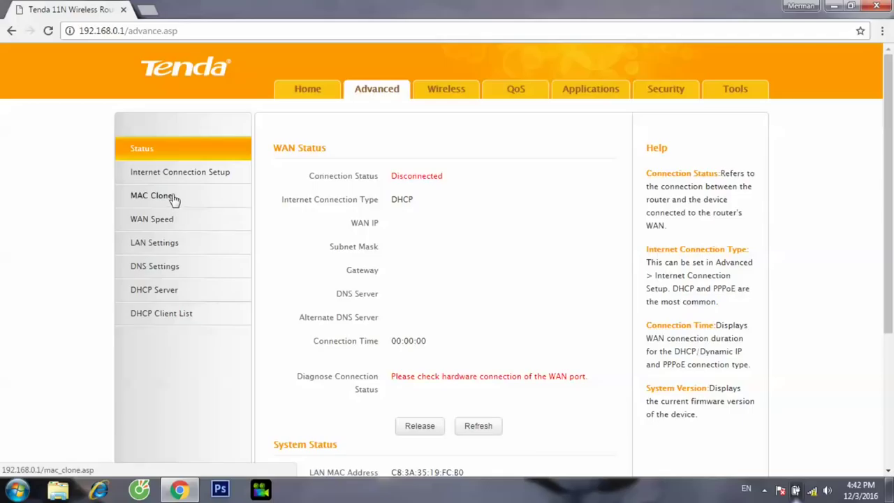
# Step: Change the router's LAN IP address to 192.168.3.1 and confirm the change
pyautogui.click(167, 246)
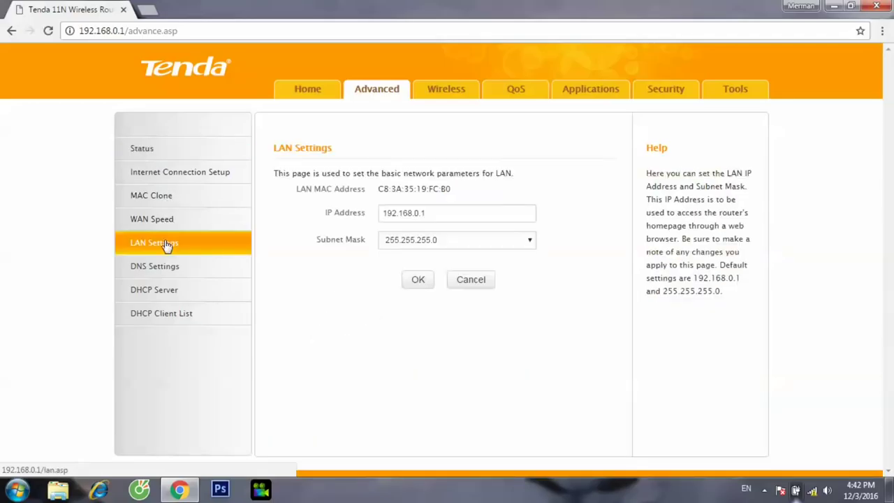
pyautogui.click(419, 215)
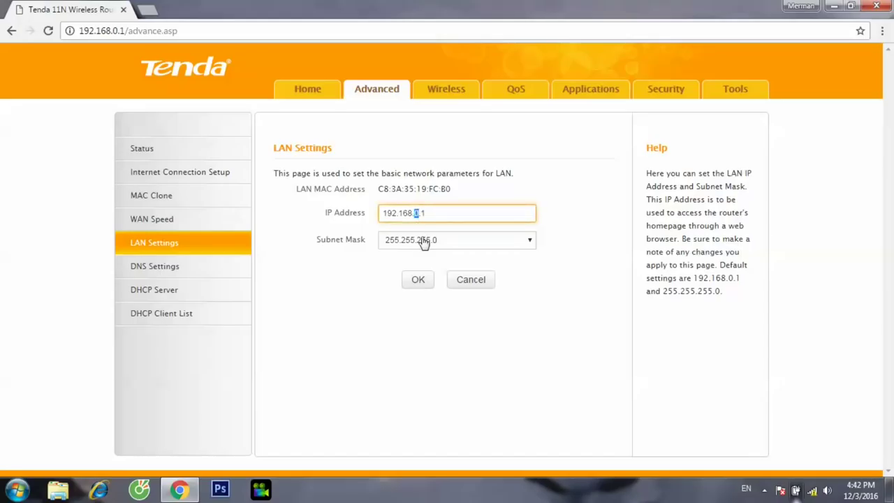
pyautogui.write('3')
pyautogui.click(393, 266)
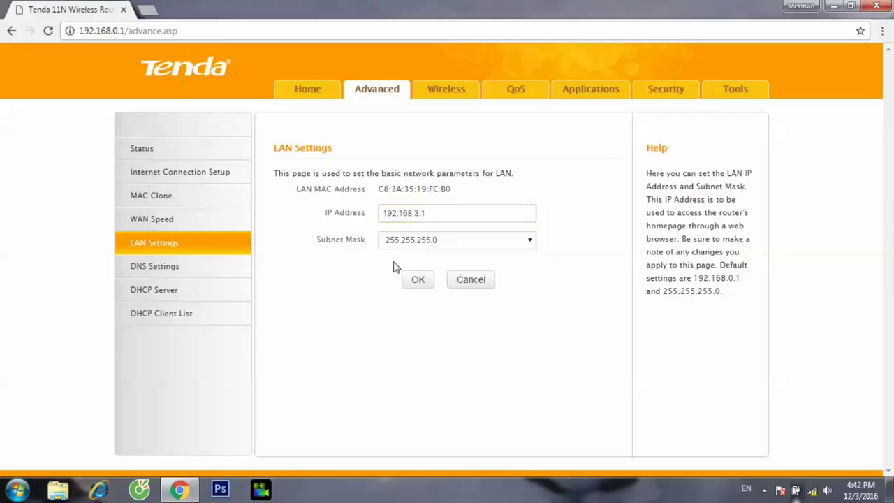
pyautogui.click(419, 282)
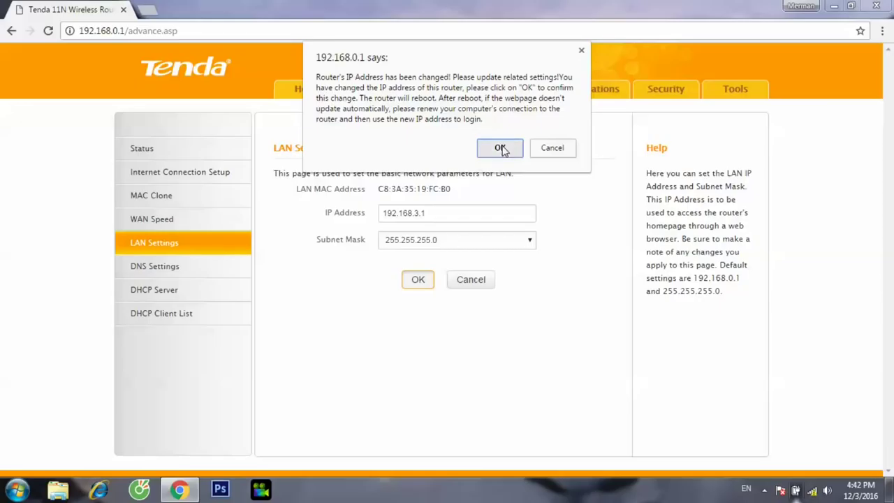
pyautogui.click(500, 147)
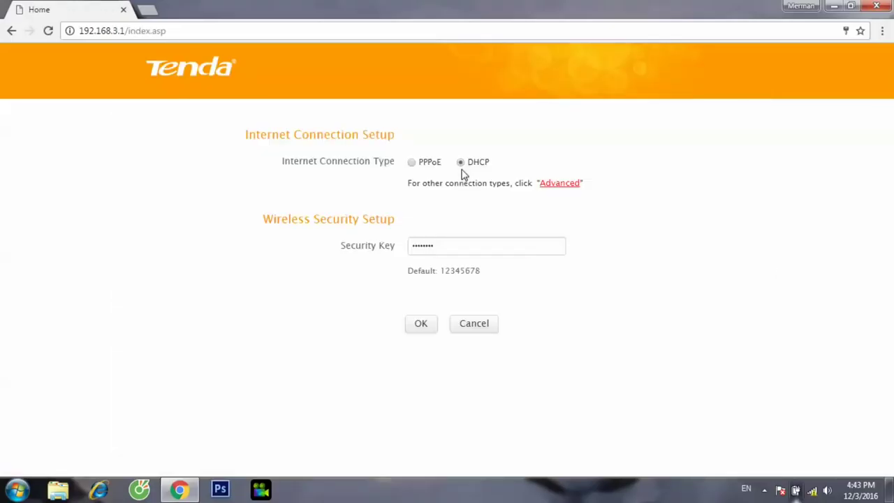
# Step: Open Advanced settings at 192.168.3.1, check the tray network list, and go to Wireless settings
pyautogui.click(562, 183)
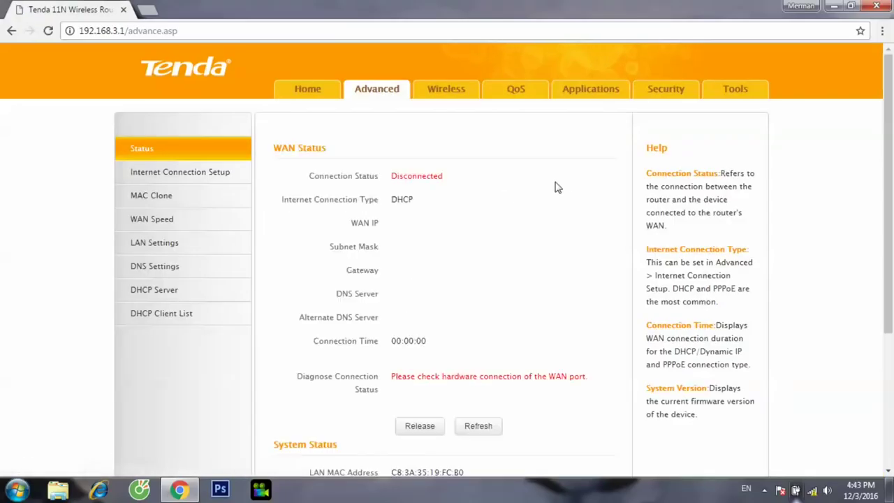
pyautogui.click(813, 492)
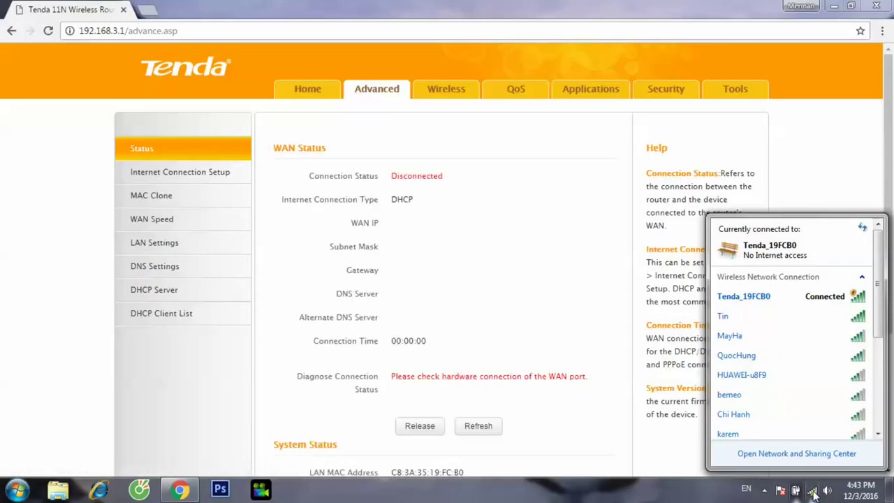
pyautogui.click(489, 145)
pyautogui.click(451, 91)
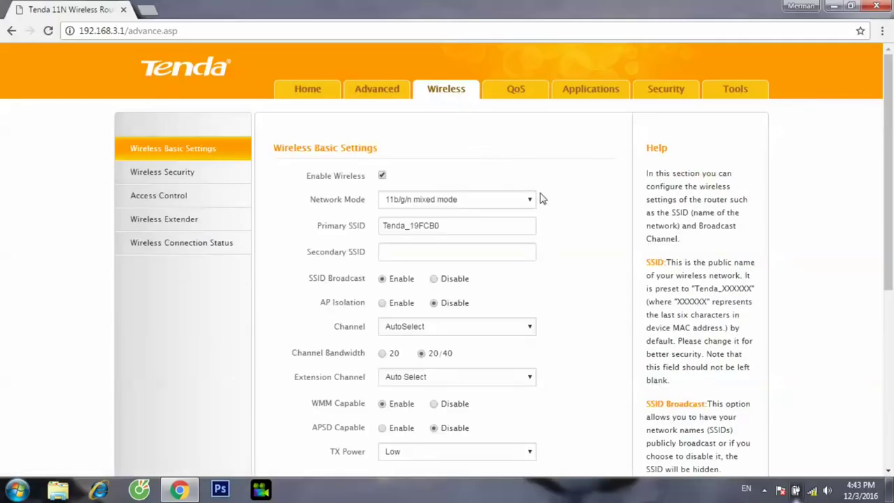
# Step: Set the wireless TX Power to High
pyautogui.moveTo(891, 194); pyautogui.dragTo(892, 255)
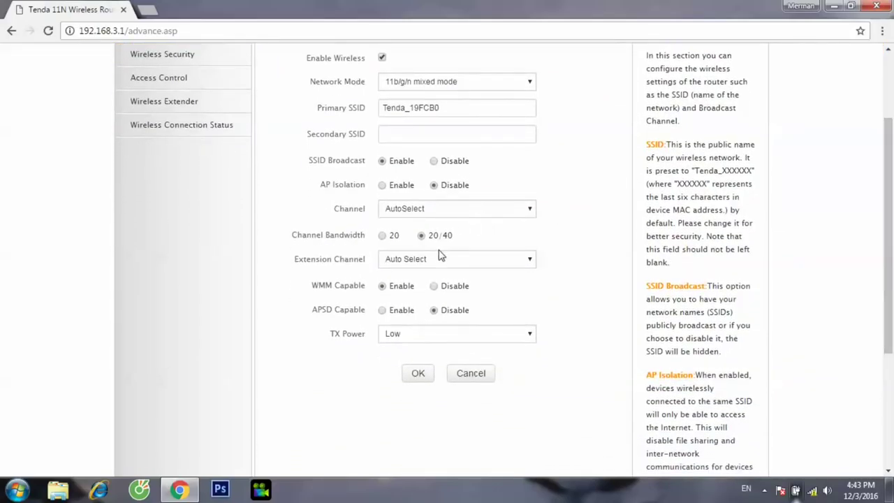
pyautogui.click(432, 334)
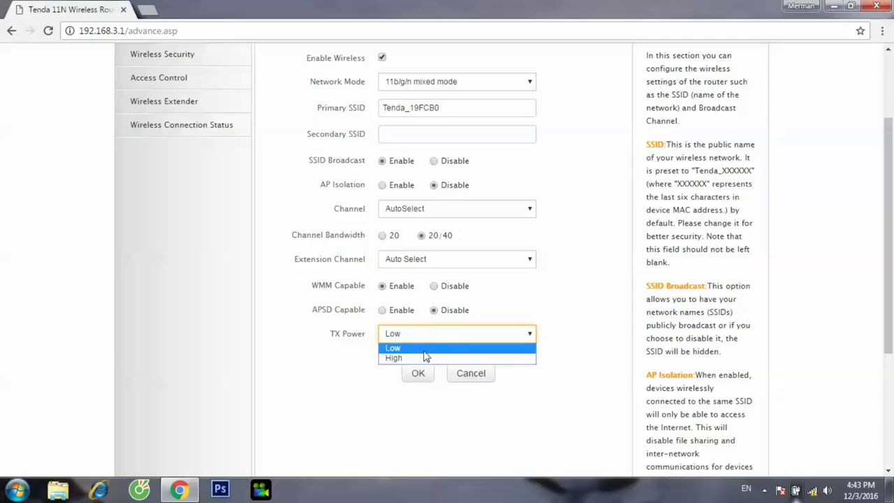
pyautogui.click(426, 357)
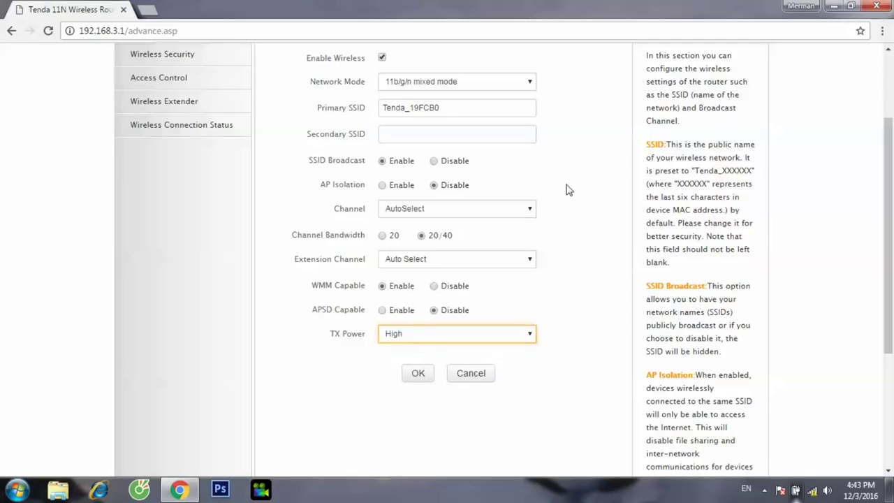
# Step: Rename the Primary SSID to Tiun with APSD left Disabled, then save and confirm
pyautogui.moveTo(456, 109); pyautogui.dragTo(378, 110)
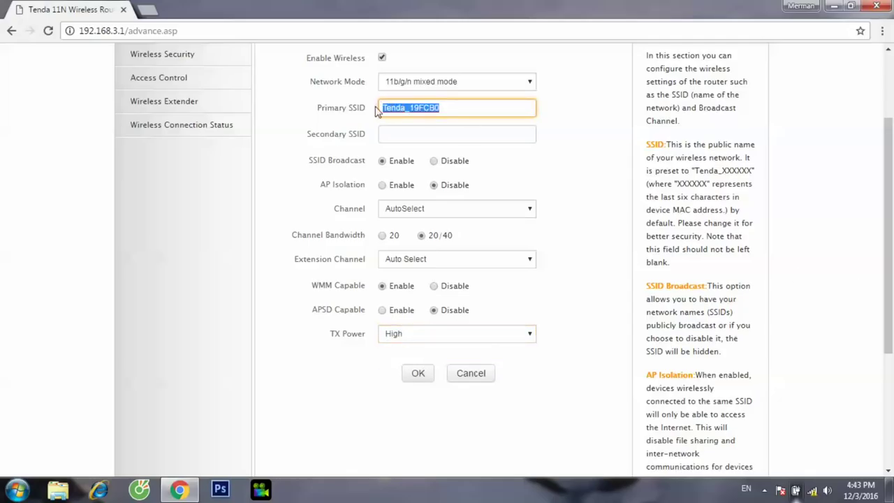
pyautogui.write('Tiun')
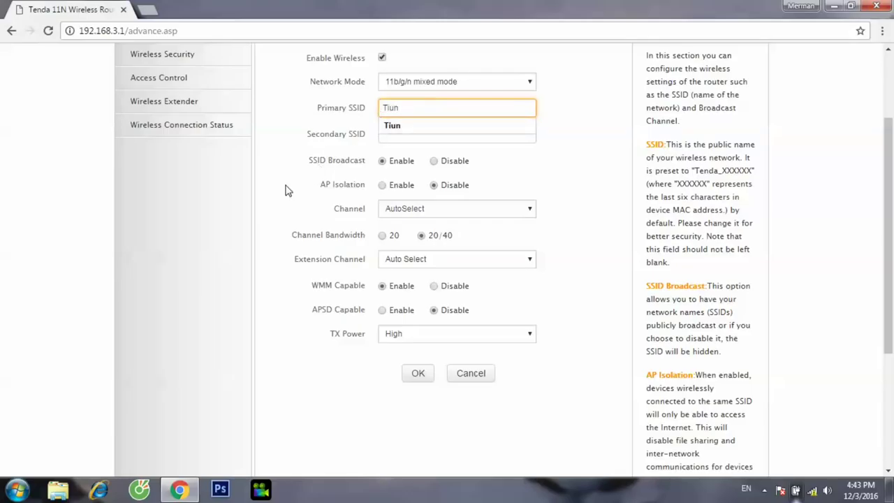
pyautogui.click(287, 190)
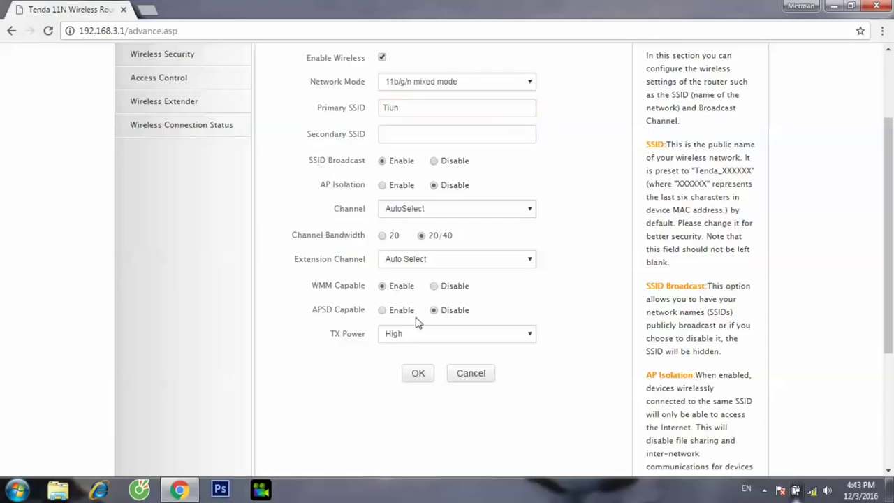
pyautogui.click(433, 309)
pyautogui.click(421, 377)
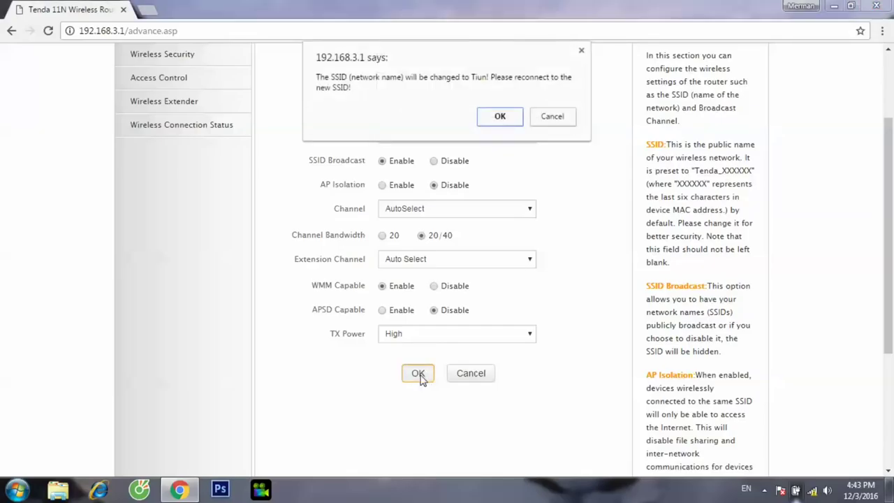
pyautogui.click(503, 118)
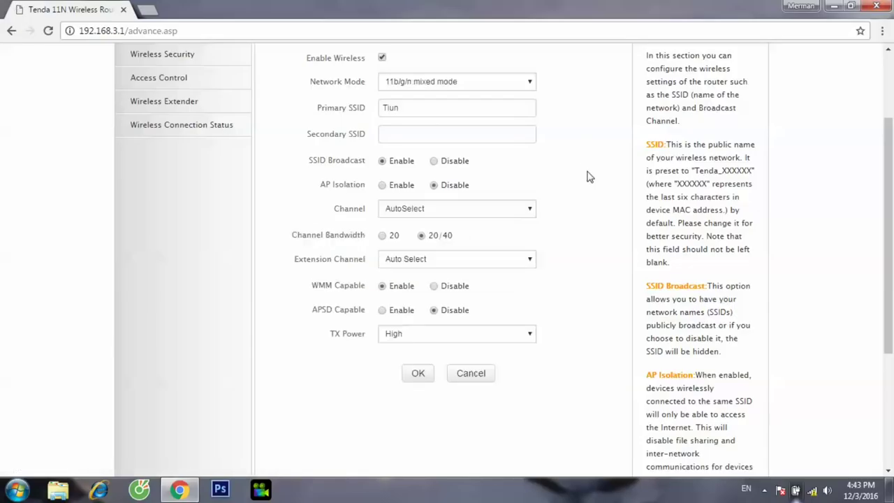
# Step: Scroll the Wireless Basic Settings page and check the available wireless networks
pyautogui.scroll(2, 892, 253)
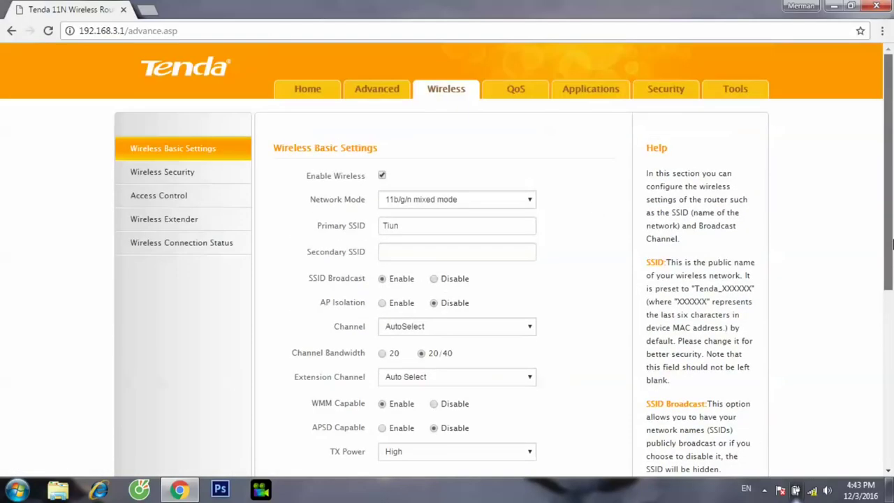
pyautogui.scroll(-1, 892, 243)
pyautogui.moveTo(892, 292); pyautogui.dragTo(892, 341)
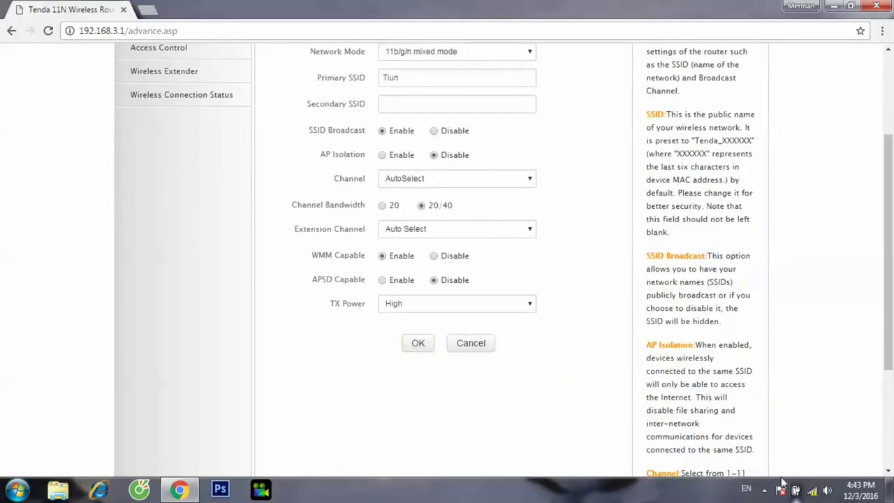
pyautogui.click(812, 490)
pyautogui.click(814, 493)
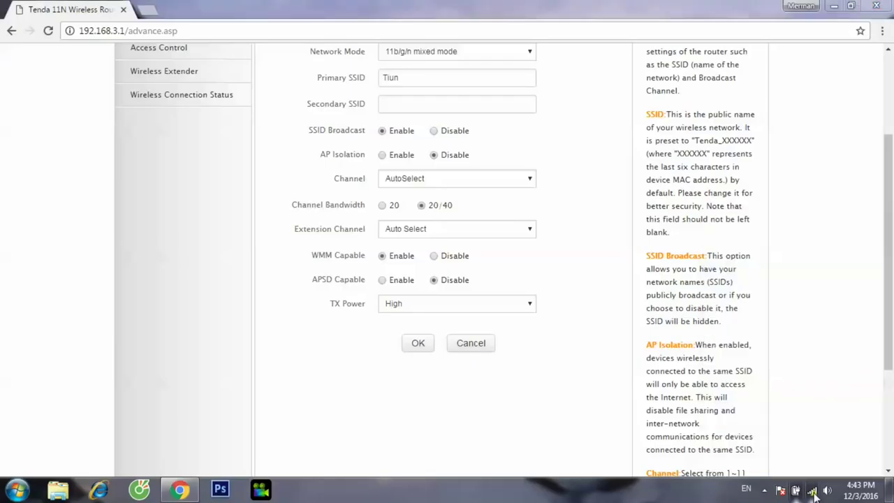
# Step: Save the Wireless Basic Settings with SSID Tiun and close Chrome
pyautogui.moveTo(892, 240); pyautogui.dragTo(892, 206)
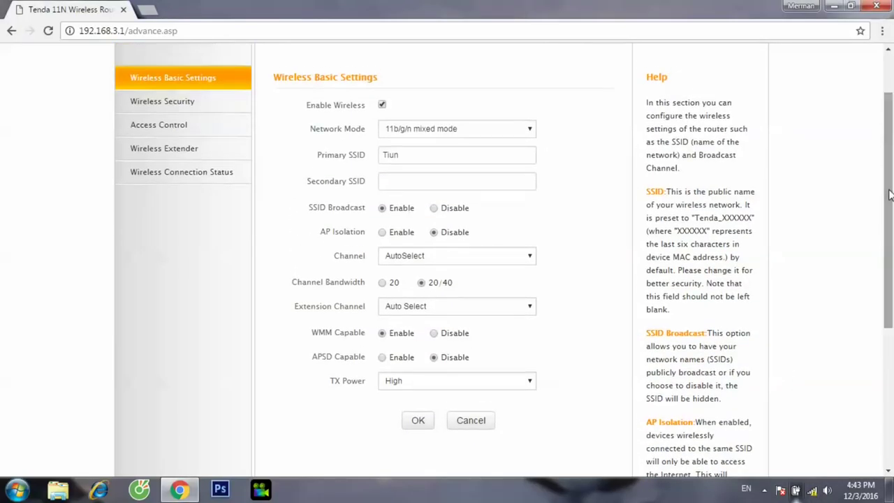
pyautogui.click(422, 421)
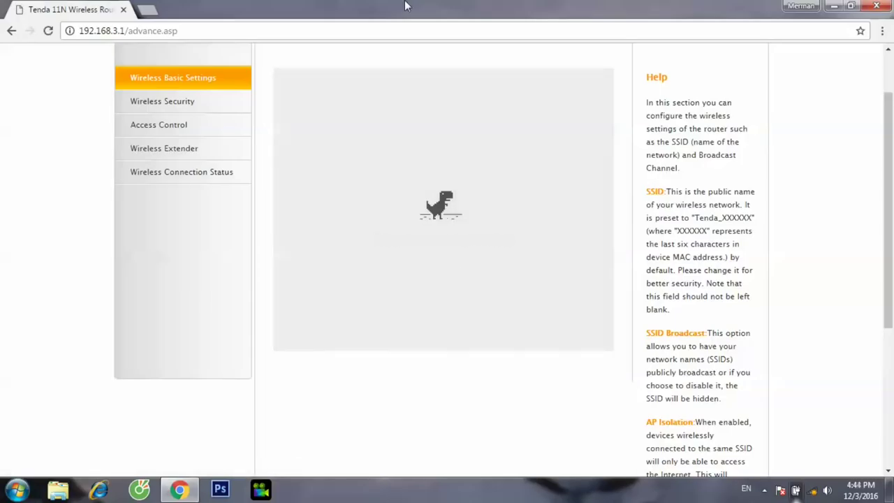
pyautogui.click(394, 26)
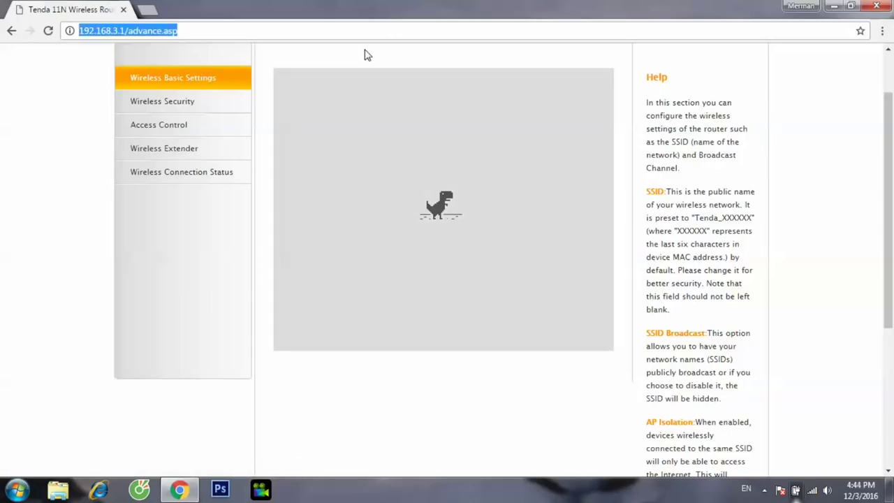
pyautogui.click(879, 6)
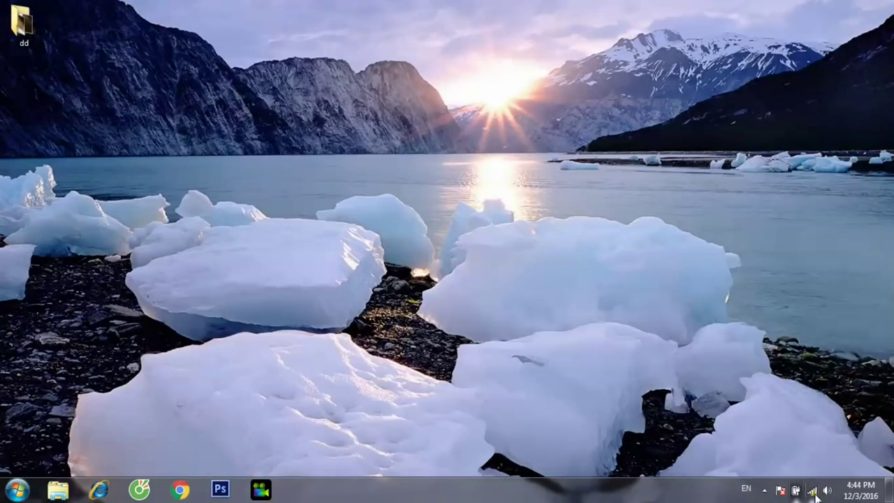
# Step: Connect the laptop to the Tiun network and verify it shows as connected
pyautogui.click(812, 492)
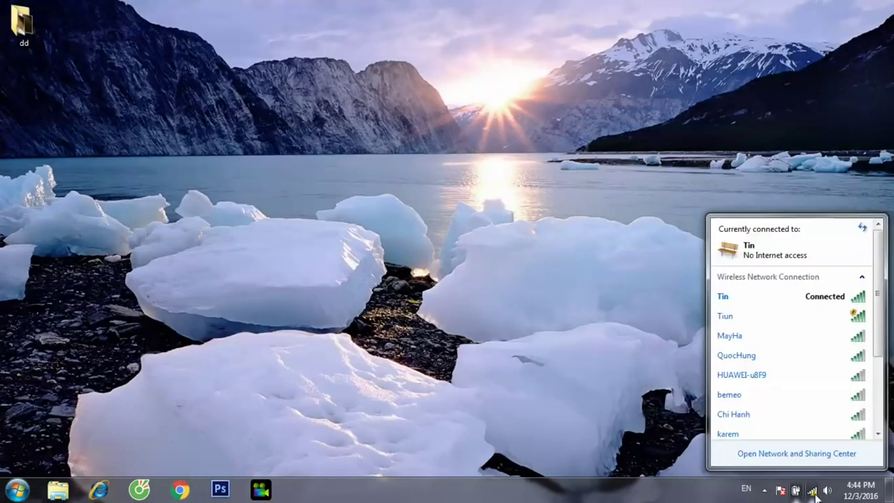
pyautogui.click(808, 320)
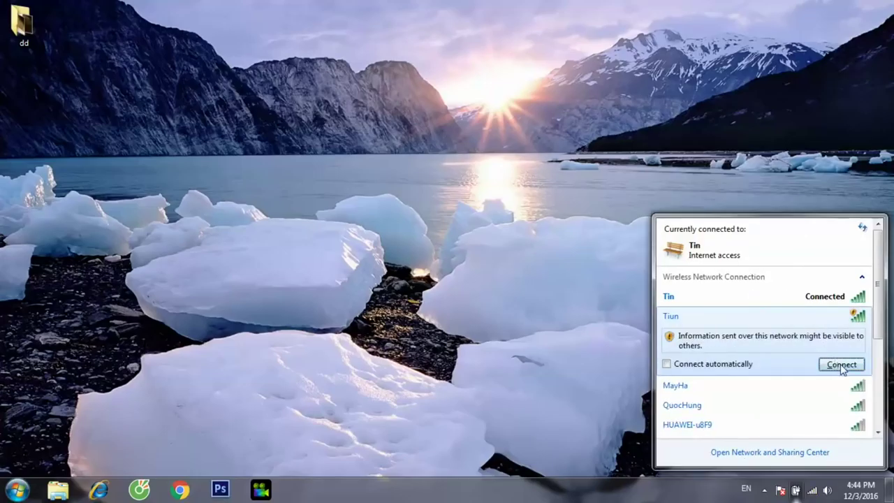
pyautogui.click(842, 365)
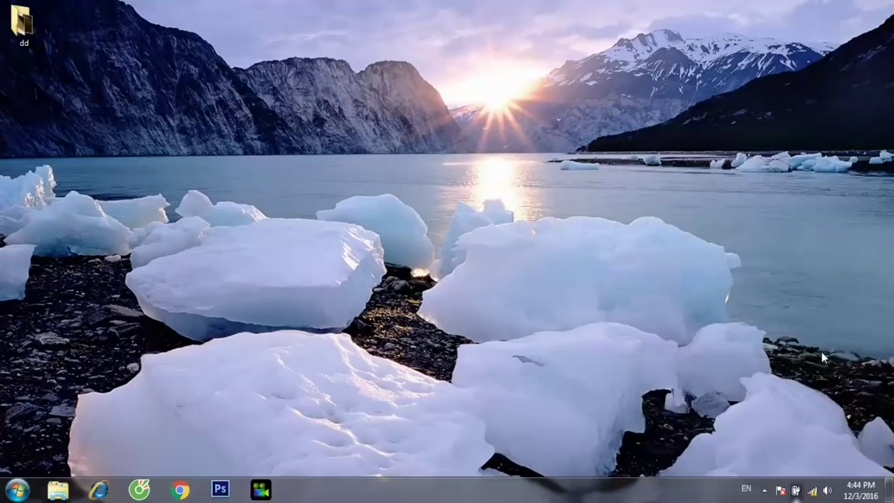
pyautogui.click(812, 491)
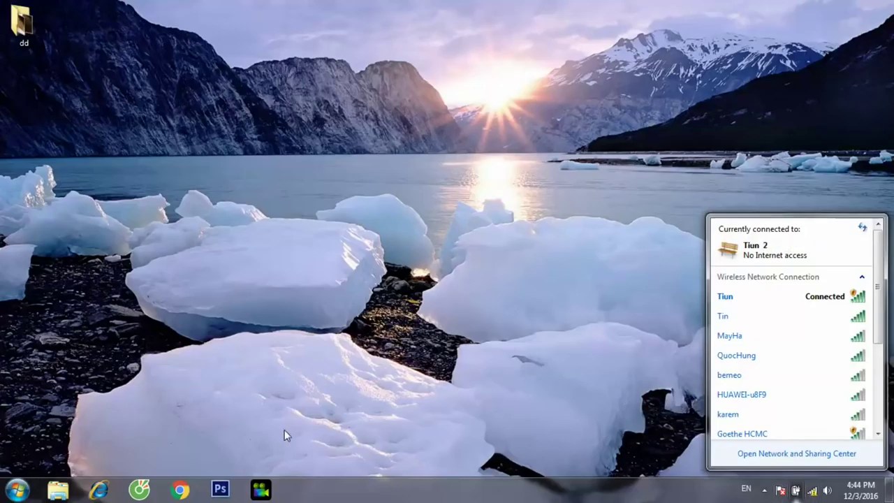
# Step: Reopen Chrome and load the router admin at 192.168.3.1, correcting the subnet digit
pyautogui.click(180, 492)
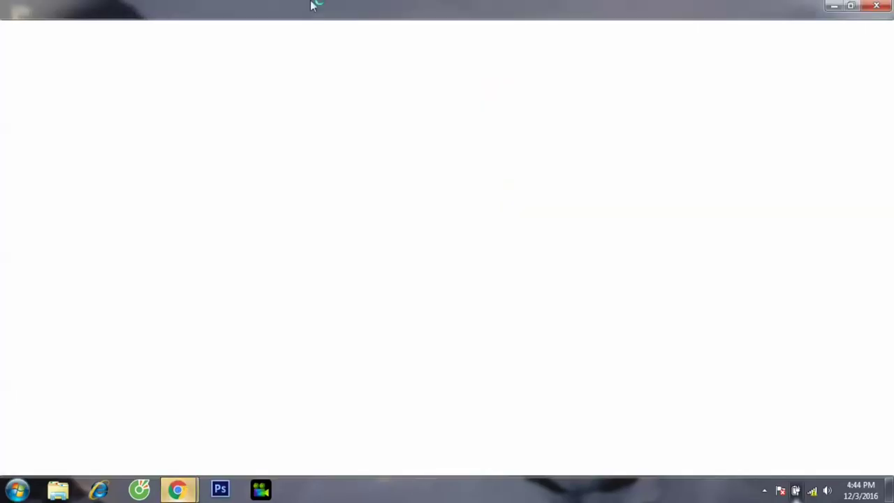
pyautogui.click(301, 31)
pyautogui.write('192.168.0.1')
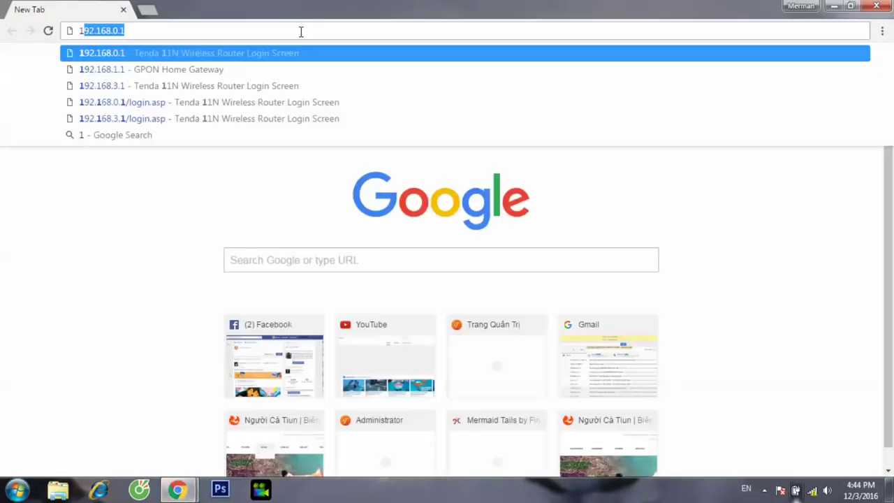
pyautogui.press('Return')
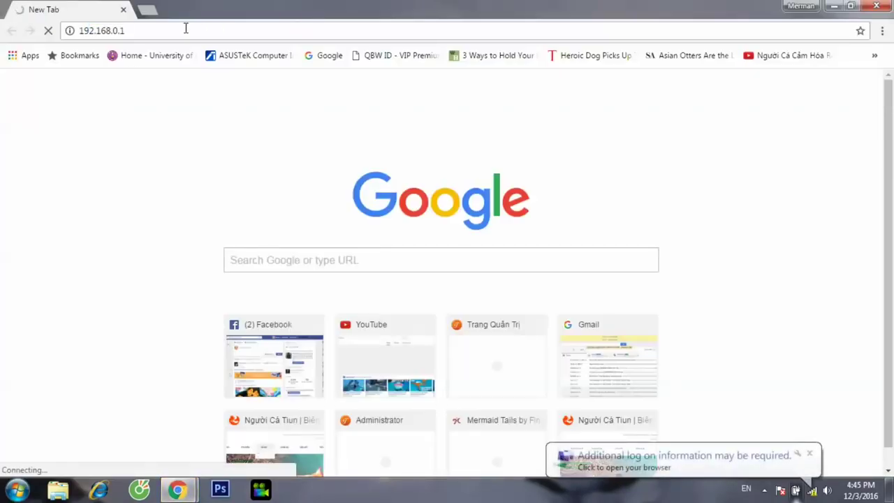
pyautogui.click(115, 31)
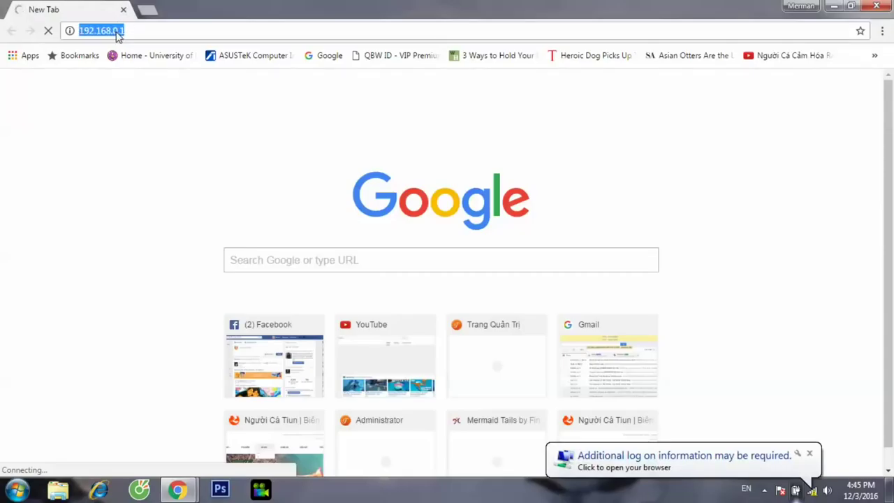
pyautogui.click(116, 31)
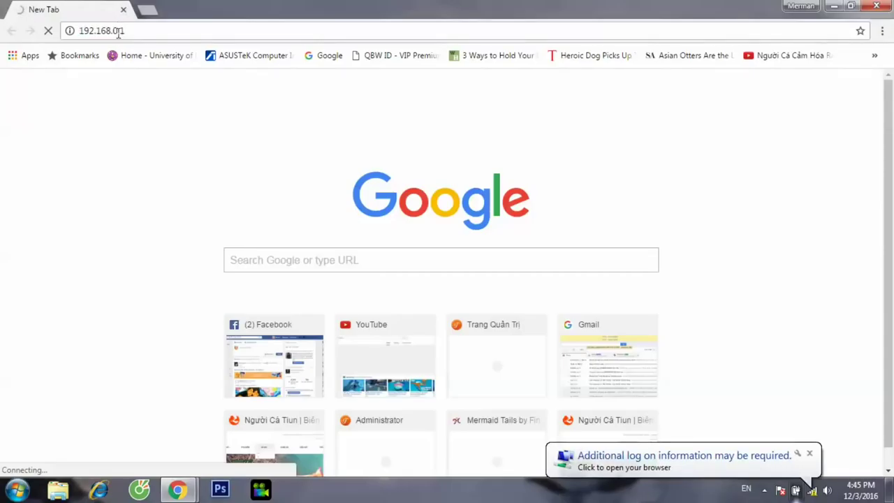
pyautogui.press('BackSpace')
pyautogui.press('BackSpace')
pyautogui.write('3.')
pyautogui.press('Return')
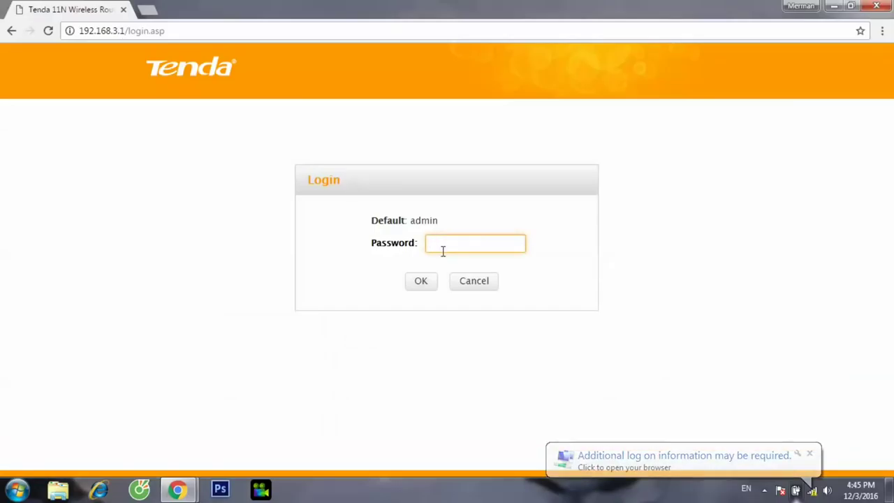
# Step: Log in with the admin password, open Advanced, leave Network Mode unchanged, and check the Tiun connection
pyautogui.write('admin')
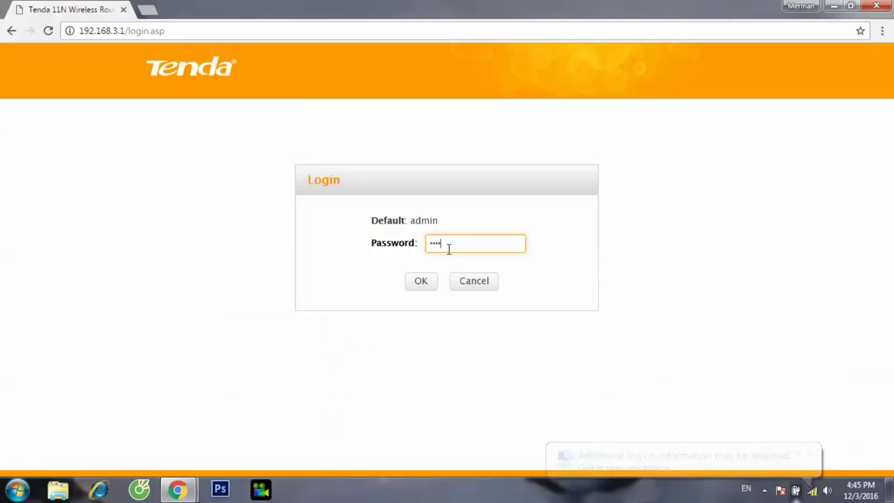
pyautogui.click(422, 281)
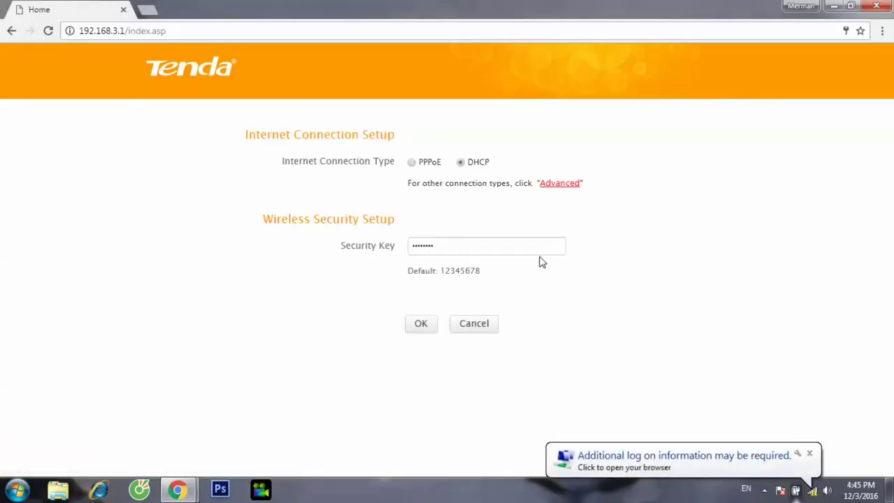
pyautogui.click(557, 183)
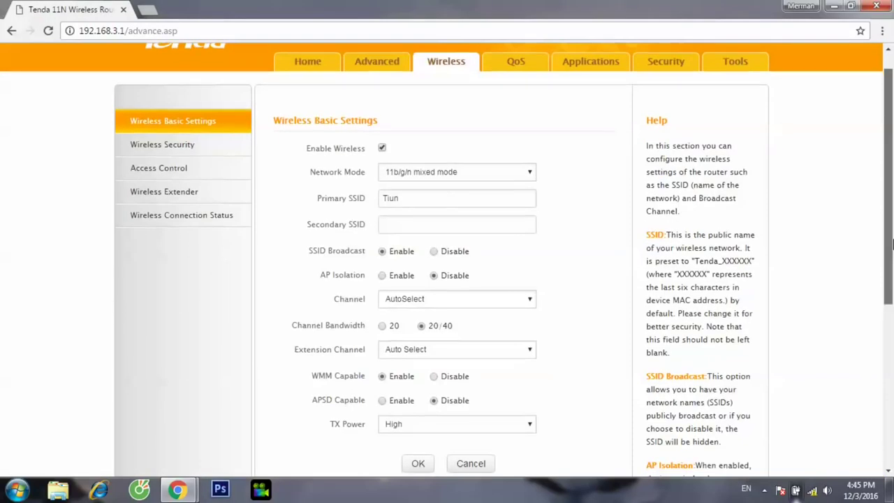
pyautogui.click(516, 180)
pyautogui.click(517, 176)
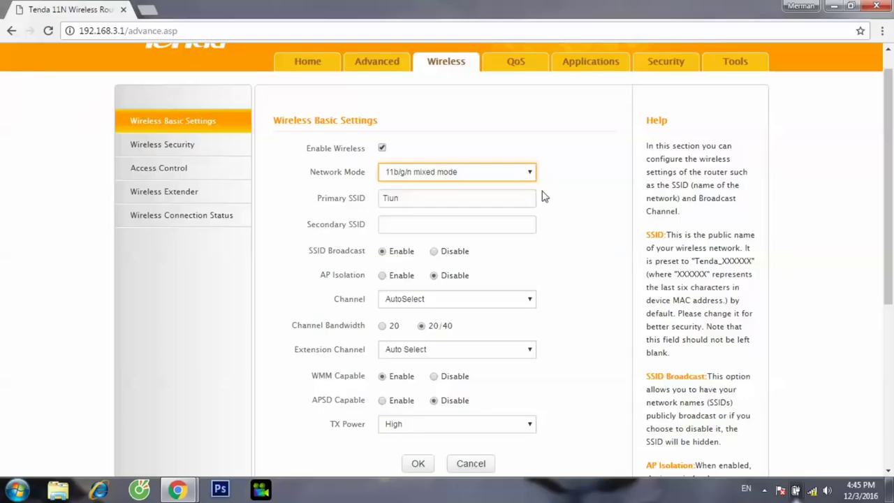
pyautogui.click(812, 491)
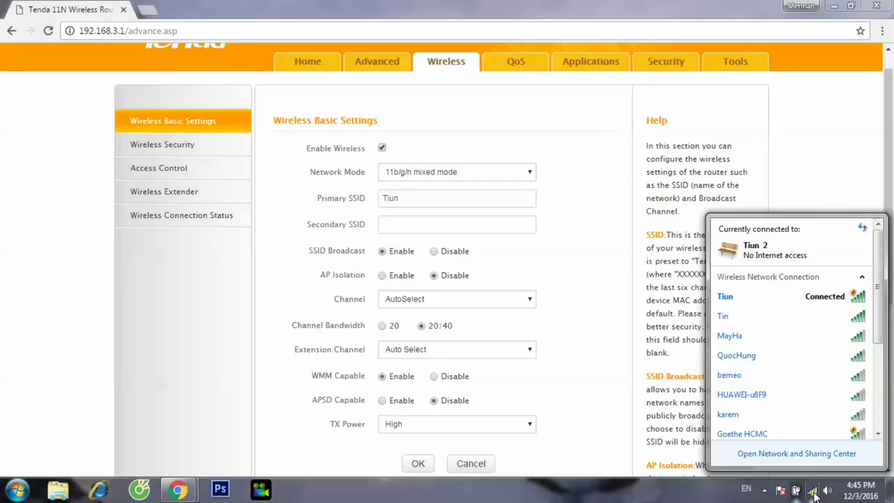
pyautogui.click(813, 492)
# Step: Set Wireless Extender mode to Universal Repeater and select the scanned Tin network
pyautogui.click(192, 196)
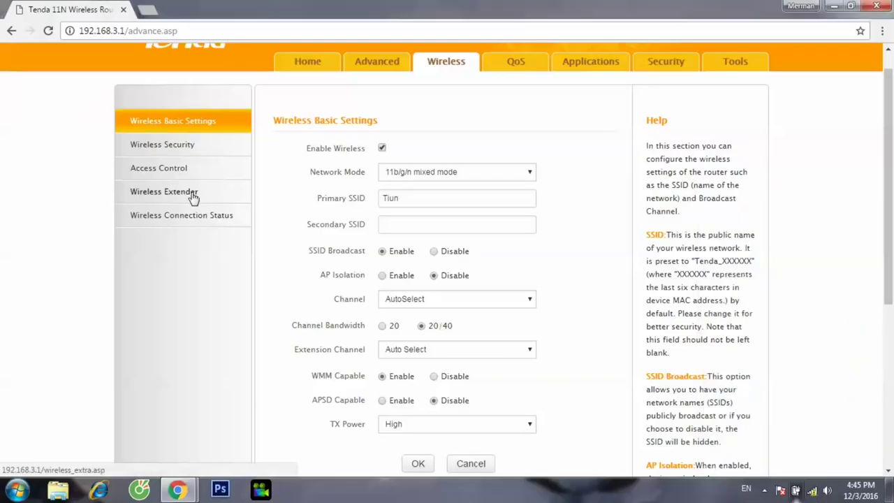
pyautogui.click(395, 154)
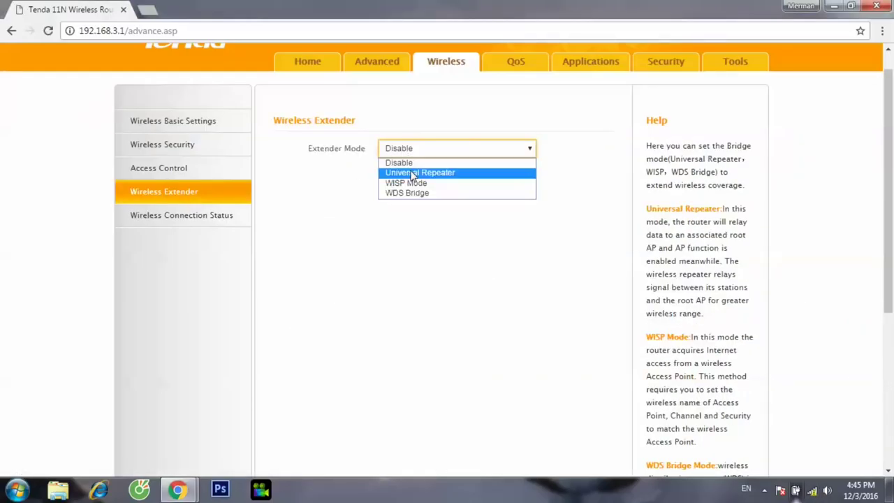
pyautogui.click(413, 173)
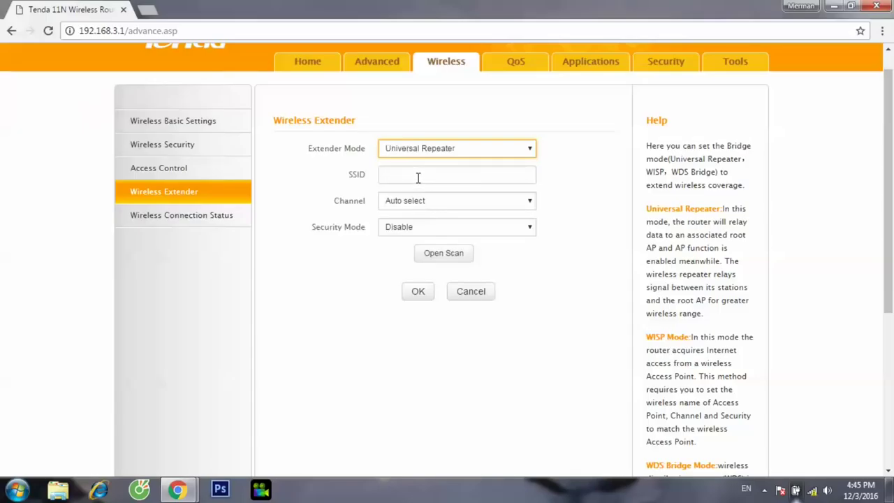
pyautogui.click(439, 254)
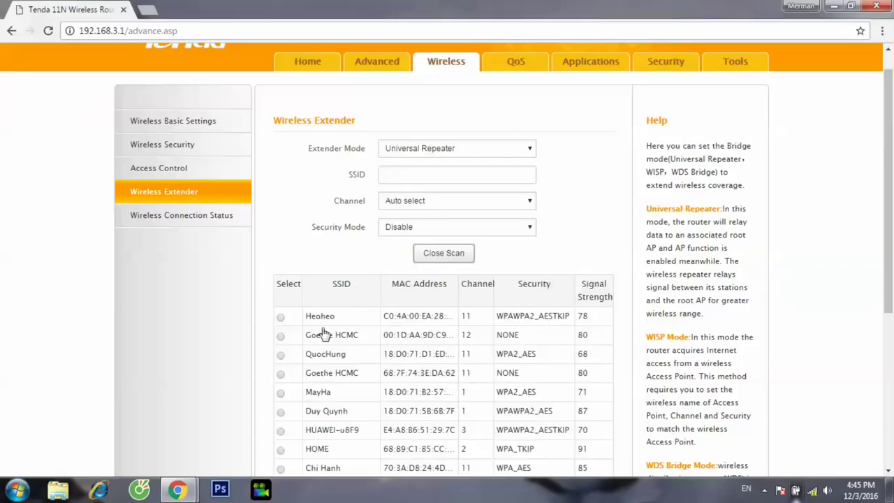
pyautogui.moveTo(888, 227); pyautogui.dragTo(888, 318)
pyautogui.click(282, 383)
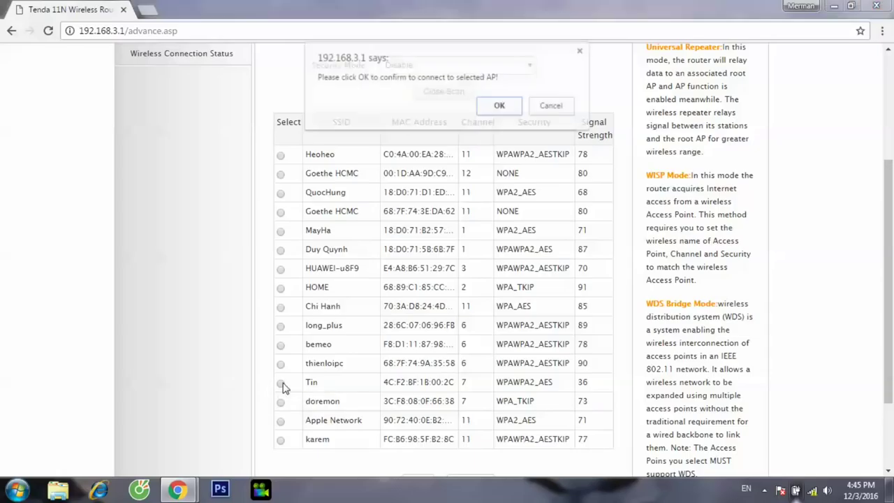
pyautogui.click(501, 107)
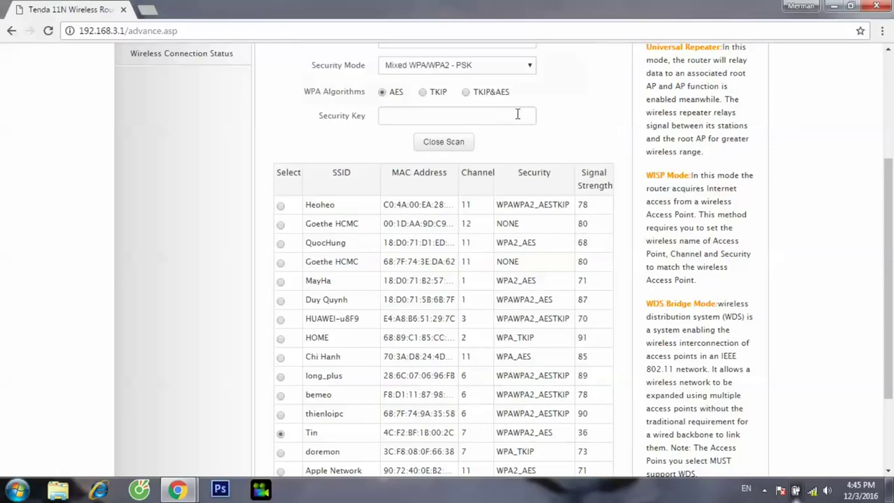
# Step: Enter Tin's security key, save the repeater settings and confirm the reboot
pyautogui.moveTo(891, 243); pyautogui.dragTo(891, 190)
pyautogui.click(416, 216)
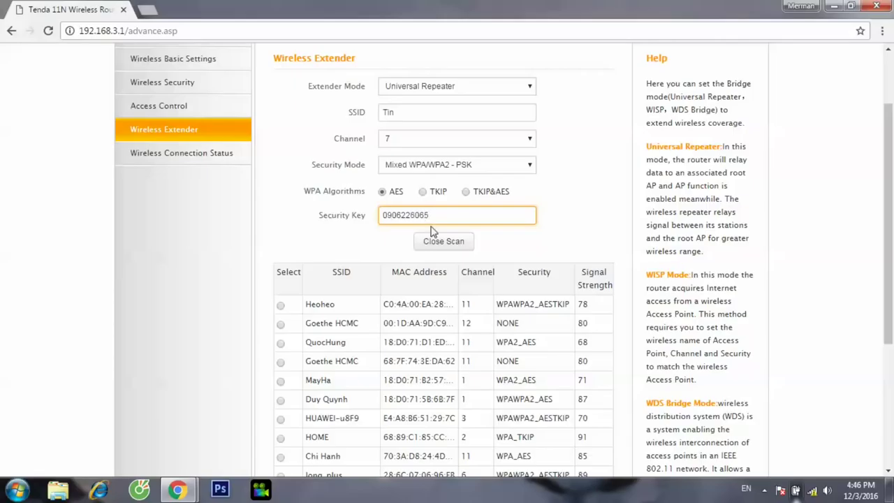
pyautogui.click(443, 241)
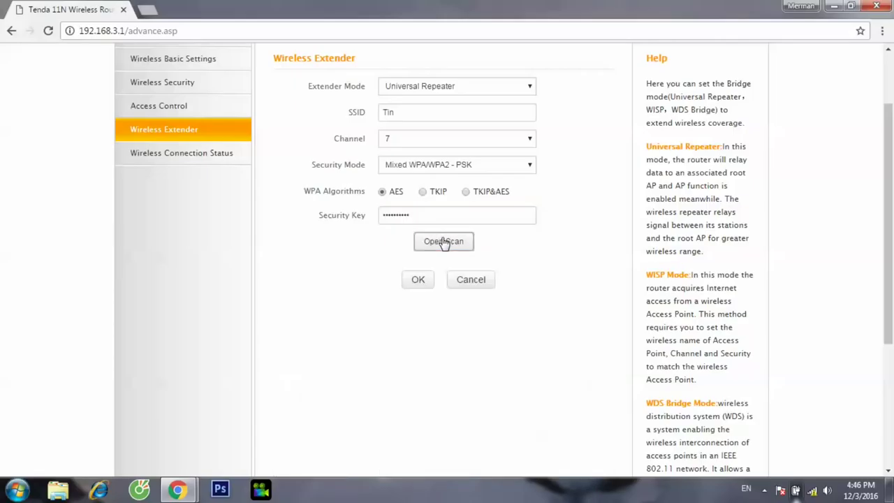
pyautogui.click(419, 281)
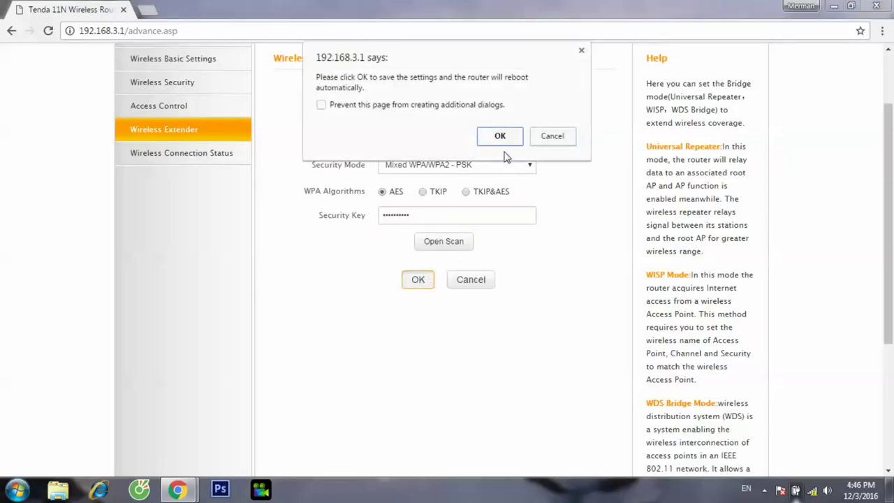
pyautogui.click(499, 136)
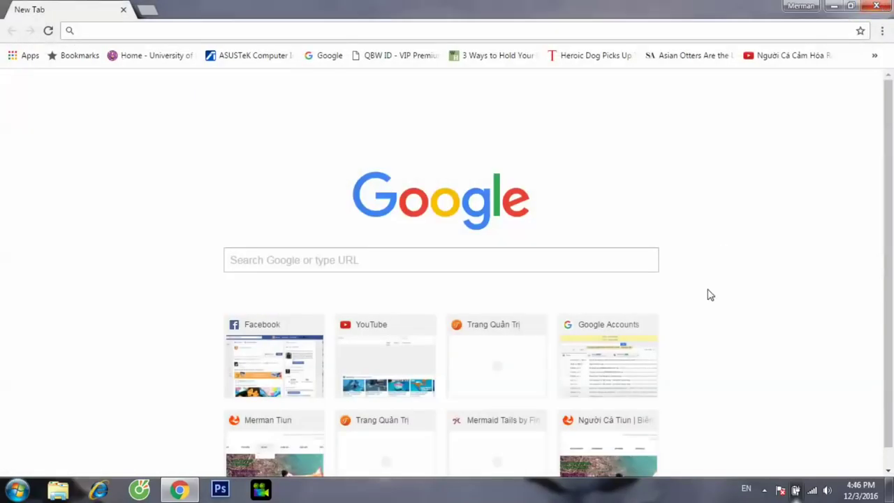
# Step: Check the tray connection, open YouTube Video Manager, then return to the Creator Studio dashboard
pyautogui.click(813, 492)
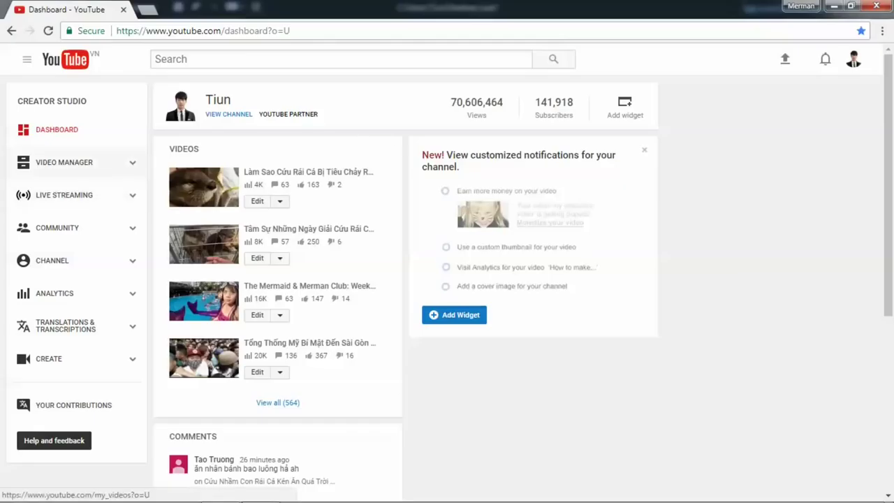
pyautogui.click(65, 162)
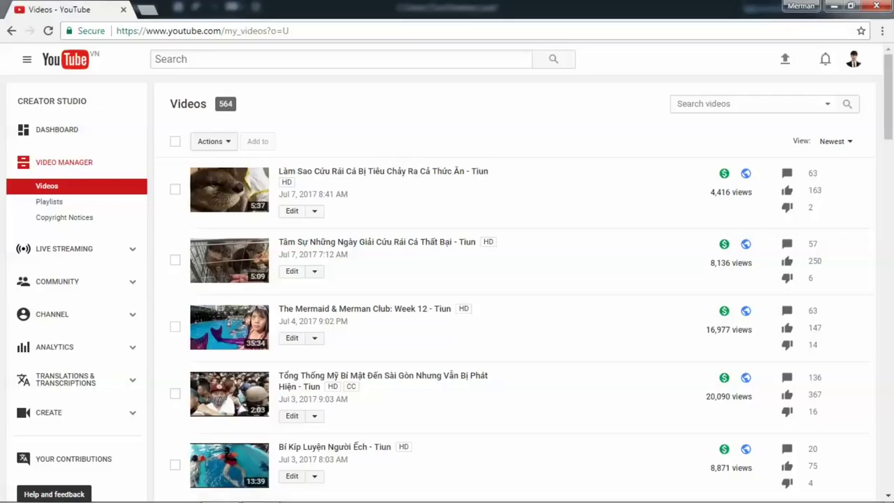
pyautogui.click(854, 58)
pyautogui.click(778, 137)
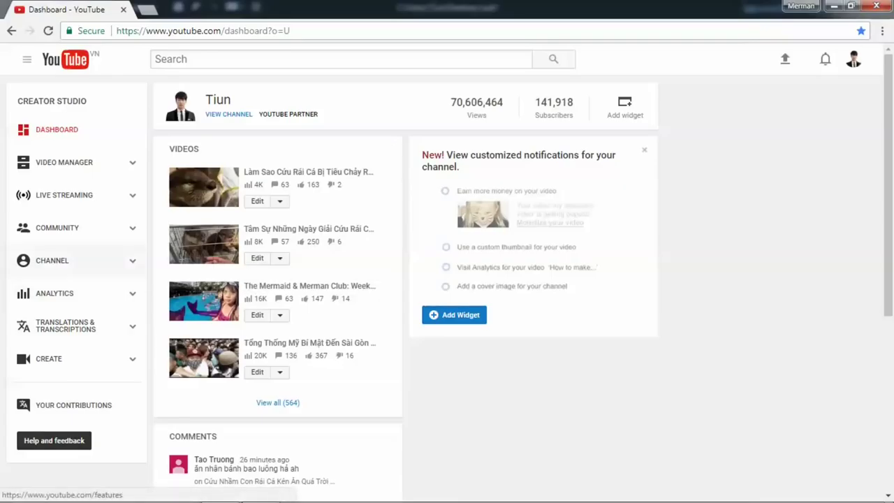
# Step: Open the public channel page from the Dashboard and browse its feed of uploads, liked videos and subscriptions
pyautogui.click(228, 114)
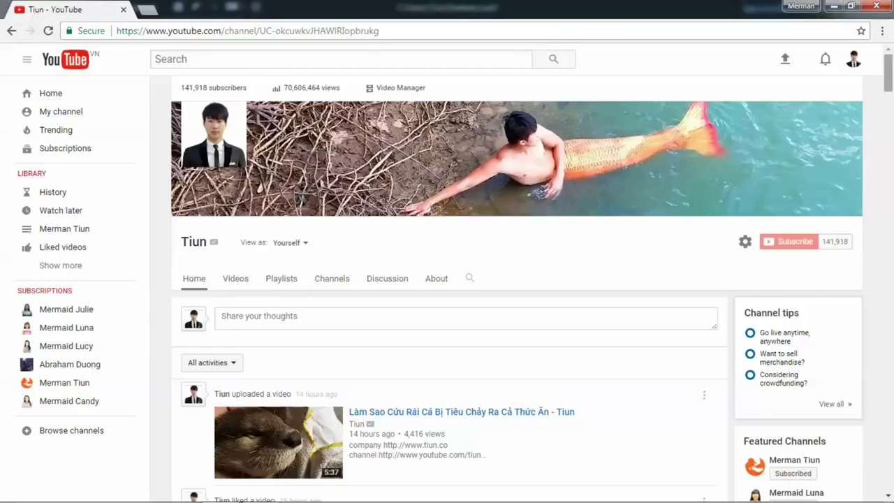
pyautogui.scroll(-3, 517, 279)
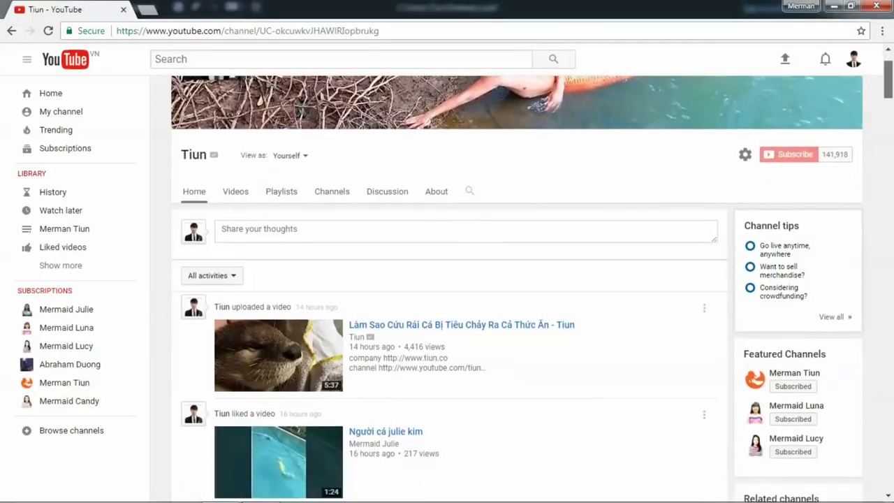
pyautogui.scroll(-3, 517, 279)
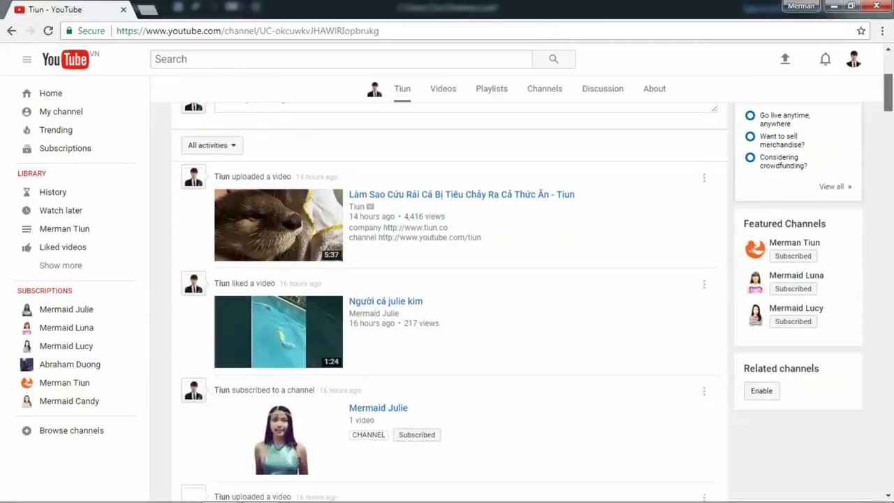
pyautogui.scroll(-3, 517, 279)
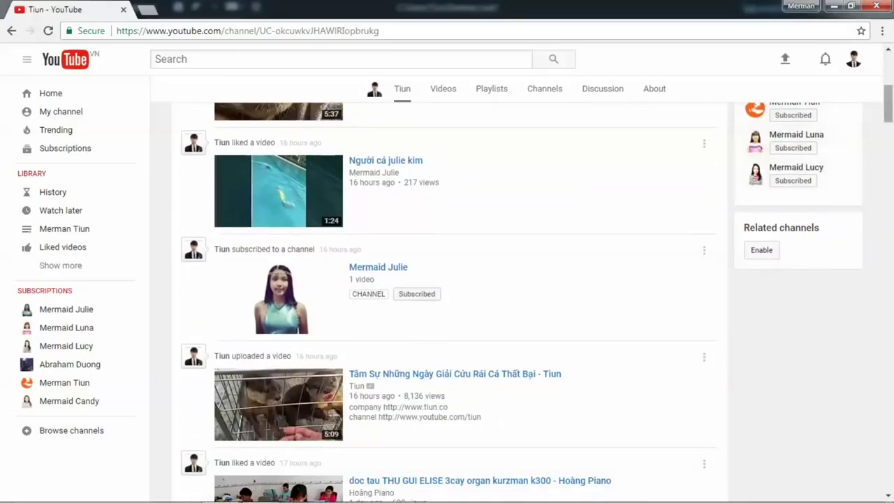
pyautogui.scroll(-3, 517, 280)
pyautogui.scroll(-3, 447, 301)
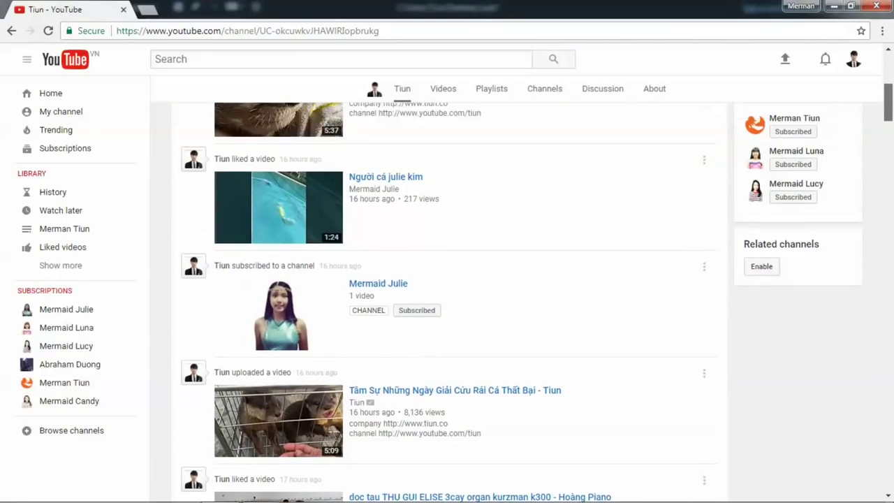
pyautogui.scroll(-3, 447, 300)
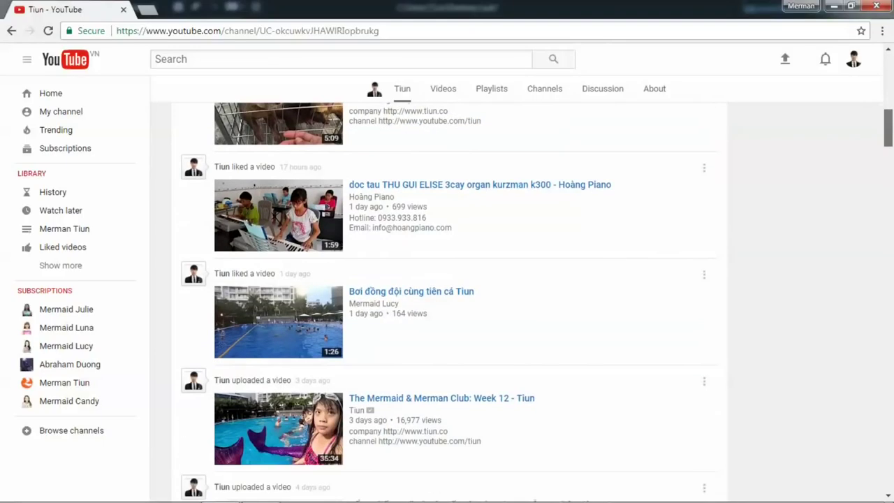